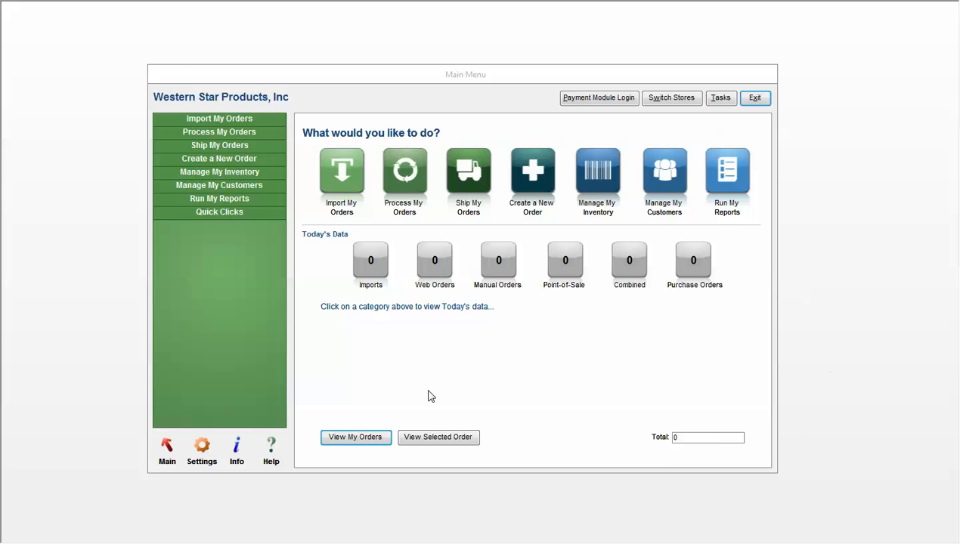
Step: Open the Approval Rules list from the order function settings
{"action": "left_click", "coordinate": [202, 450]}
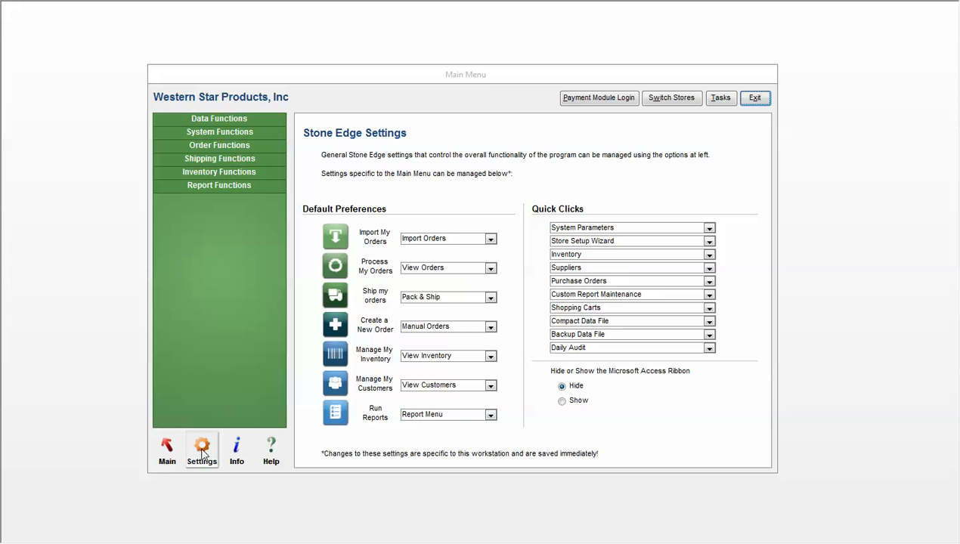
{"action": "left_click", "coordinate": [225, 146]}
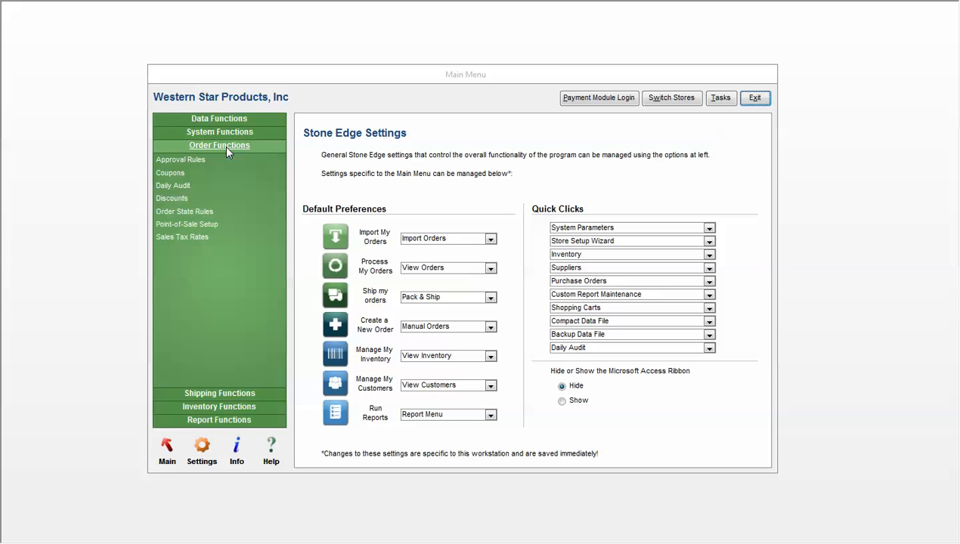
{"action": "left_click", "coordinate": [197, 160]}
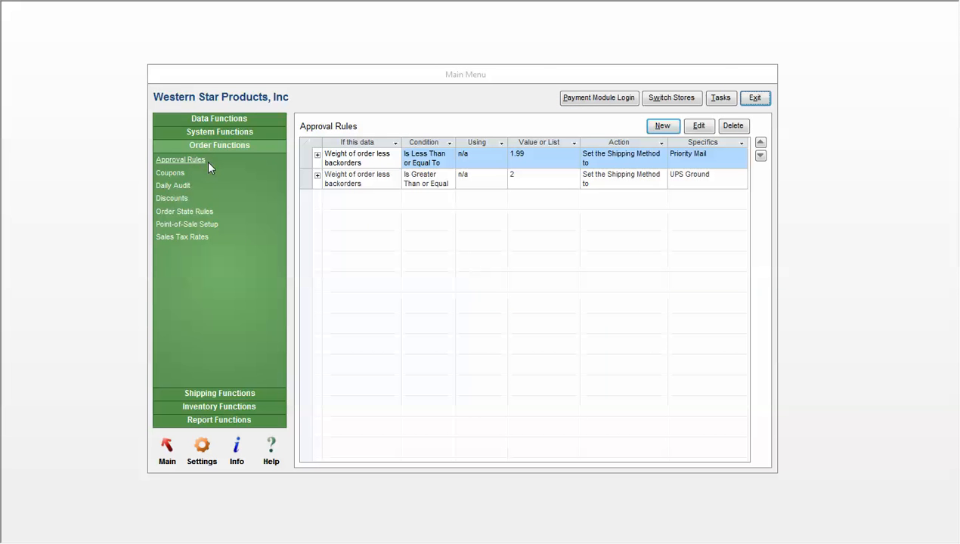
Step: Examine the value and shipping method of the Priority Mail approval rule in the list
{"action": "left_click", "coordinate": [301, 161]}
{"action": "left_click", "coordinate": [302, 178]}
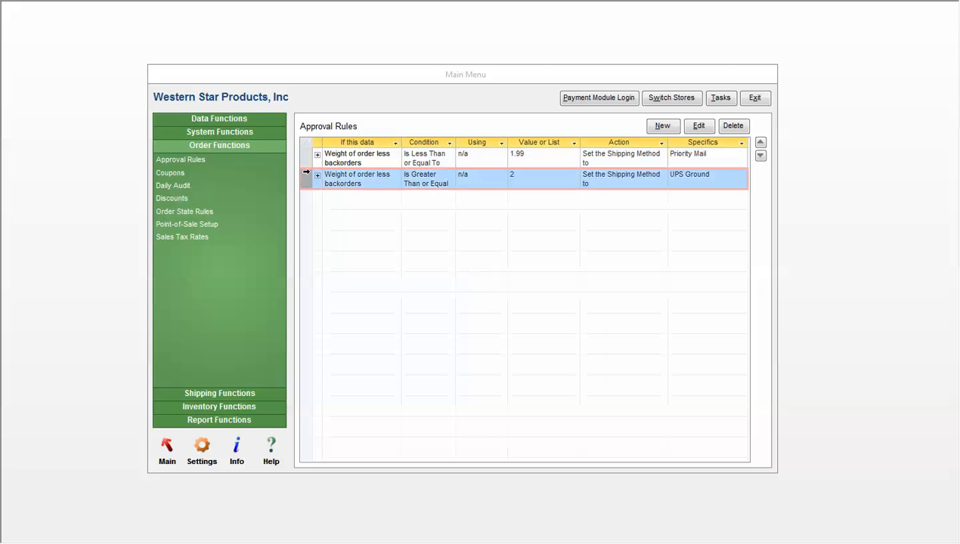
{"action": "left_click", "coordinate": [303, 159]}
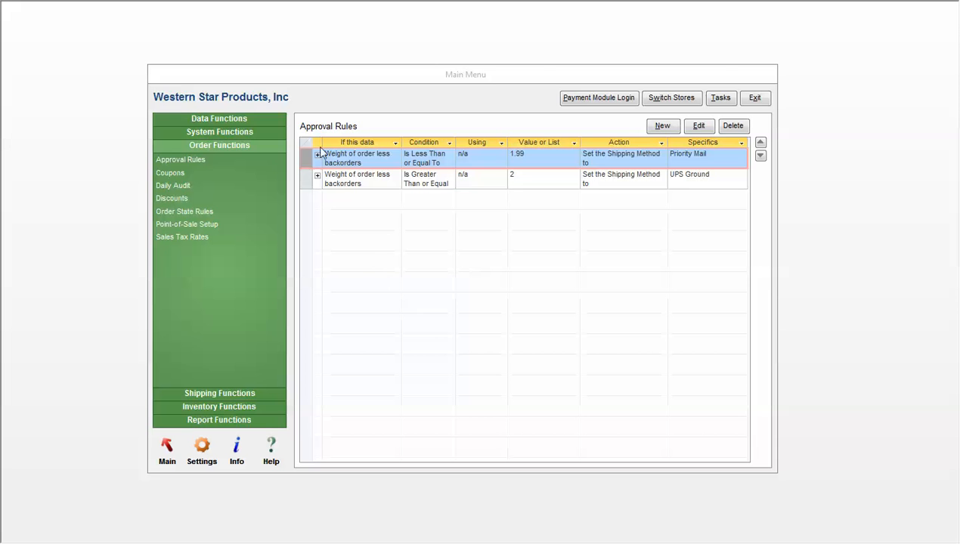
{"action": "left_click", "coordinate": [542, 154]}
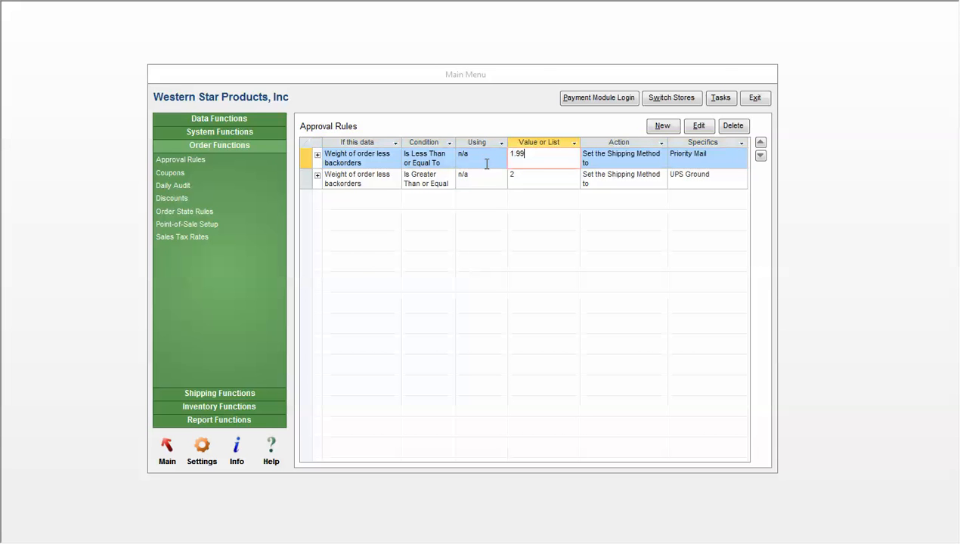
{"action": "left_click_drag", "start_coordinate": [522, 154], "coordinate": [506, 154]}
{"action": "left_click", "coordinate": [530, 155]}
{"action": "left_click", "coordinate": [706, 156]}
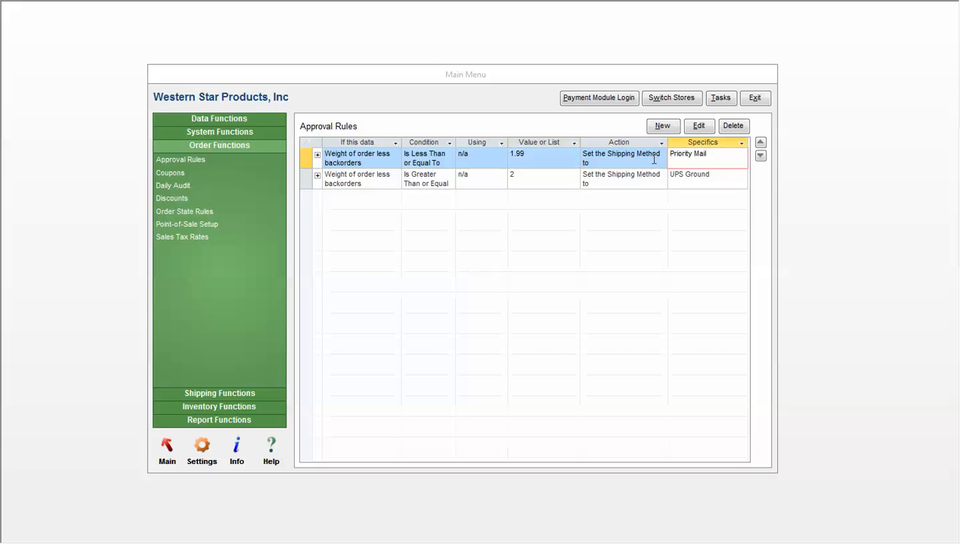
{"action": "left_click", "coordinate": [708, 155]}
{"action": "left_click", "coordinate": [554, 156]}
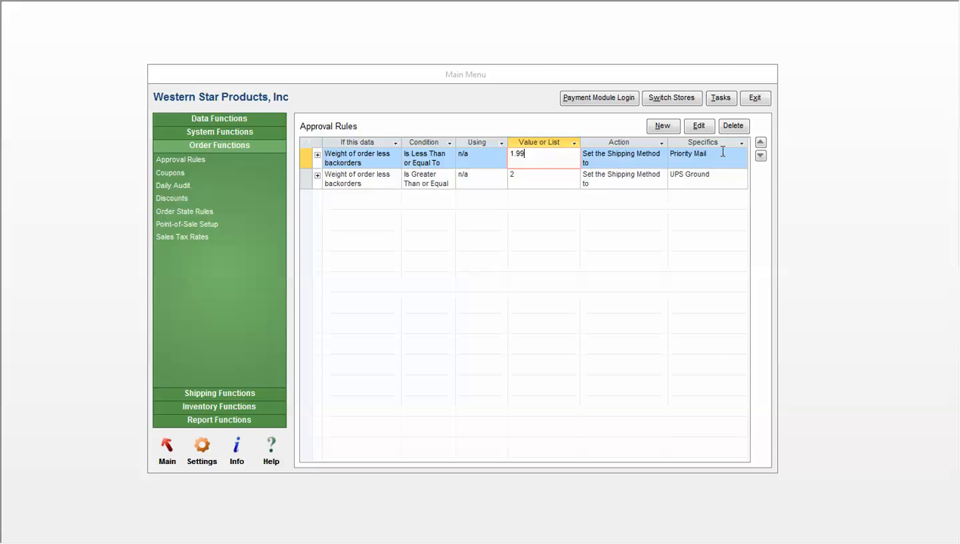
{"action": "key", "text": "Tab"}
{"action": "left_click", "coordinate": [544, 157]}
{"action": "left_click_drag", "start_coordinate": [538, 157], "coordinate": [470, 154]}
Step: Examine the value and condition of the UPS Ground approval rule in the list
{"action": "left_click", "coordinate": [476, 182]}
{"action": "left_click_drag", "start_coordinate": [516, 175], "coordinate": [507, 177]}
{"action": "left_click", "coordinate": [415, 182]}
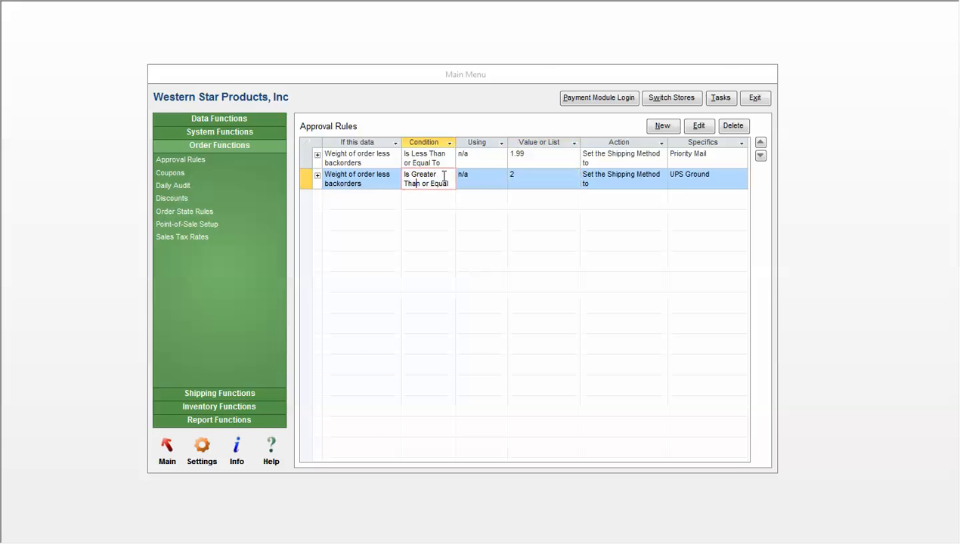
{"action": "left_click_drag", "start_coordinate": [449, 184], "coordinate": [393, 169]}
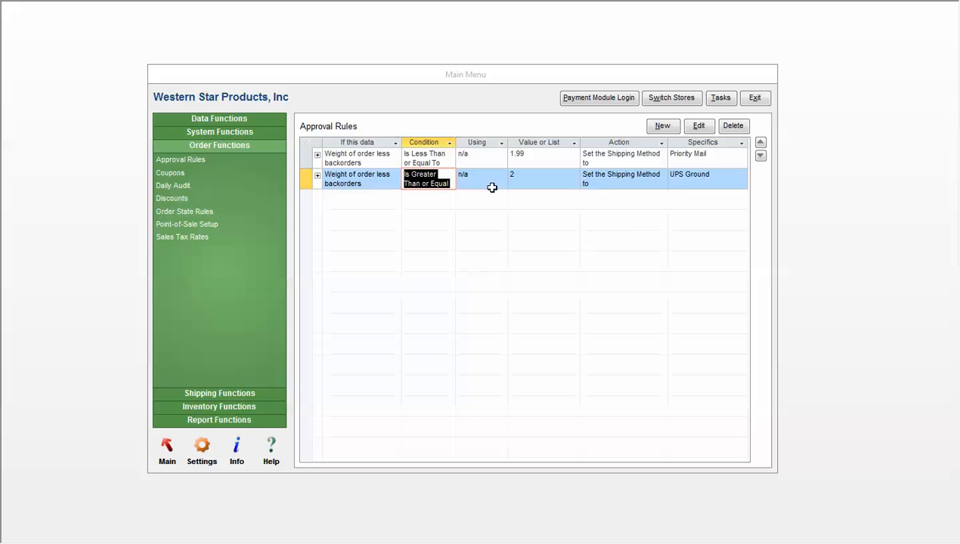
Step: Open the Priority Mail rule for editing and review the data fields available for its If condition
{"action": "left_click", "coordinate": [480, 158]}
{"action": "left_click", "coordinate": [698, 127]}
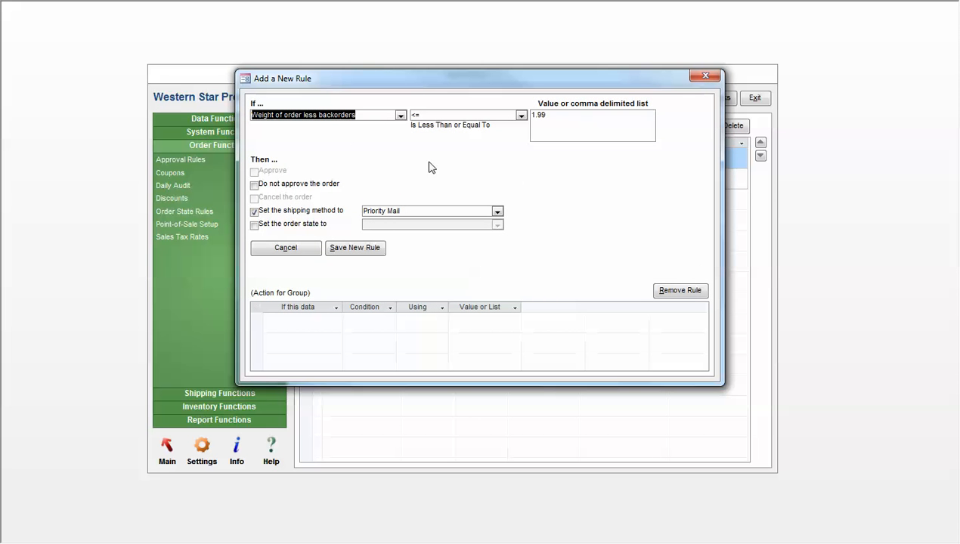
{"action": "left_click", "coordinate": [400, 116]}
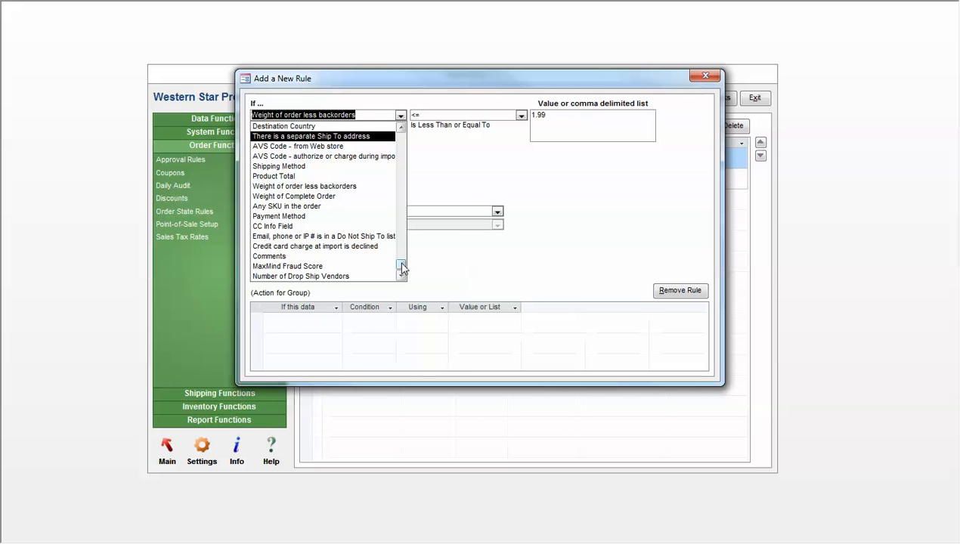
{"action": "left_click_drag", "start_coordinate": [400, 265], "coordinate": [390, 122]}
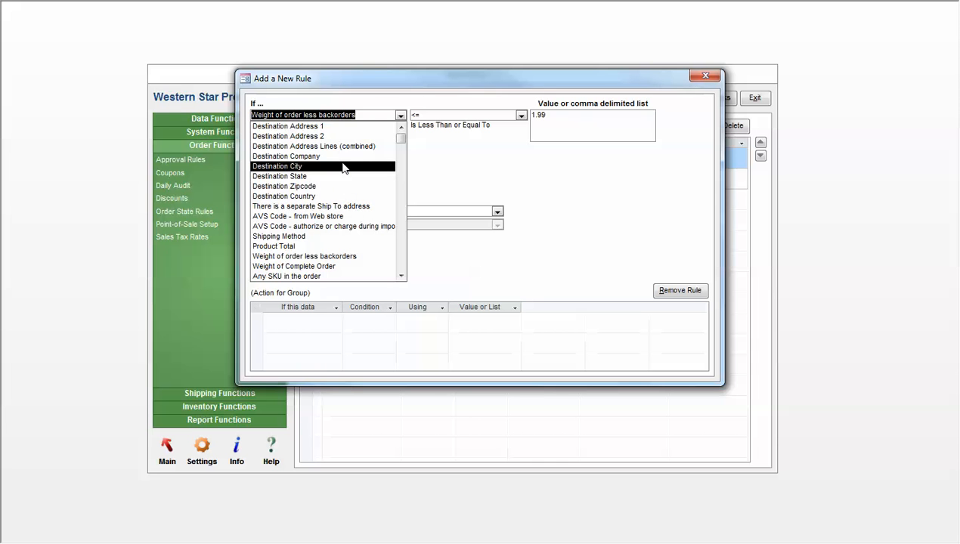
{"action": "scroll", "coordinate": [346, 170], "scroll_direction": "down", "scroll_amount": 3}
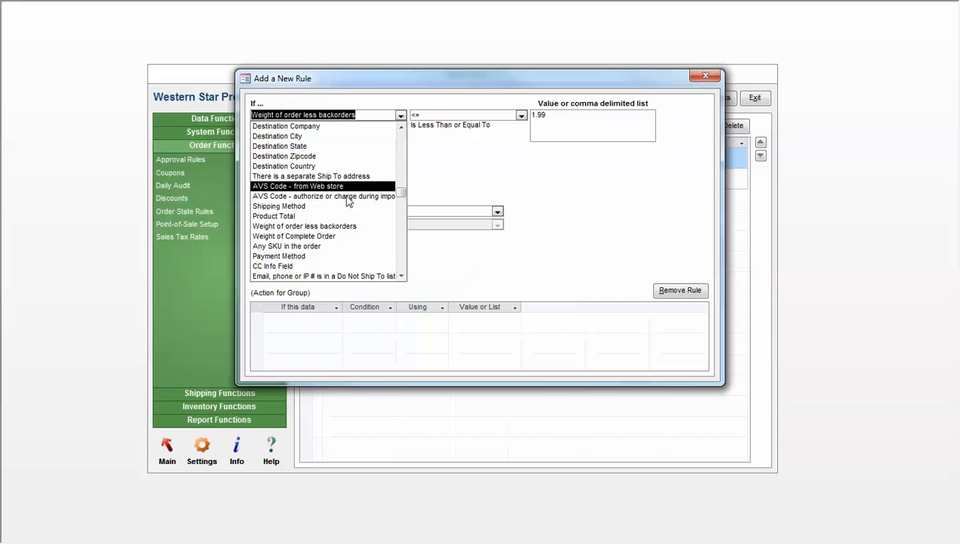
{"action": "scroll", "coordinate": [349, 226], "scroll_direction": "down", "scroll_amount": 4}
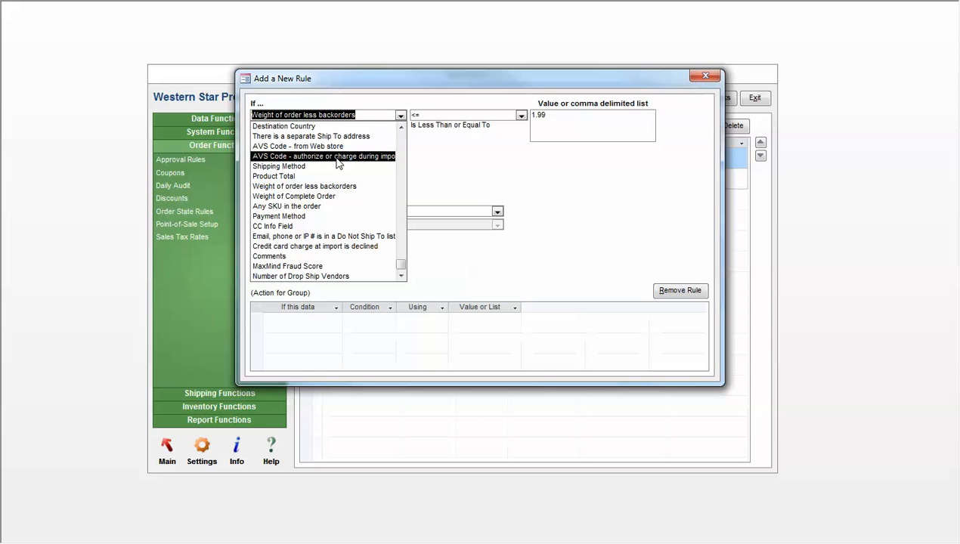
{"action": "scroll", "coordinate": [318, 266], "scroll_direction": "up", "scroll_amount": 3}
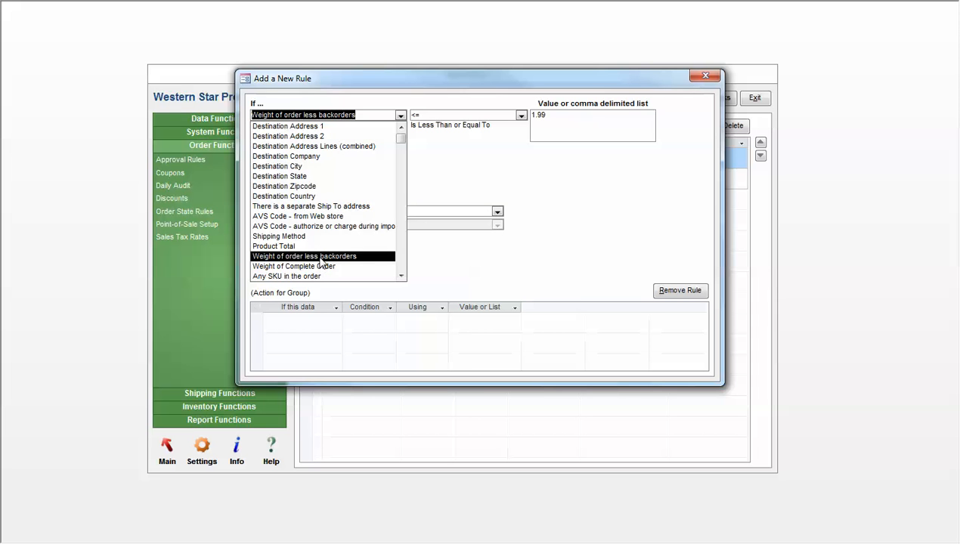
Step: Choose Weight of order less backorders with Is Less Than or Equal To for the rule, and close it without saving
{"action": "left_click", "coordinate": [321, 257]}
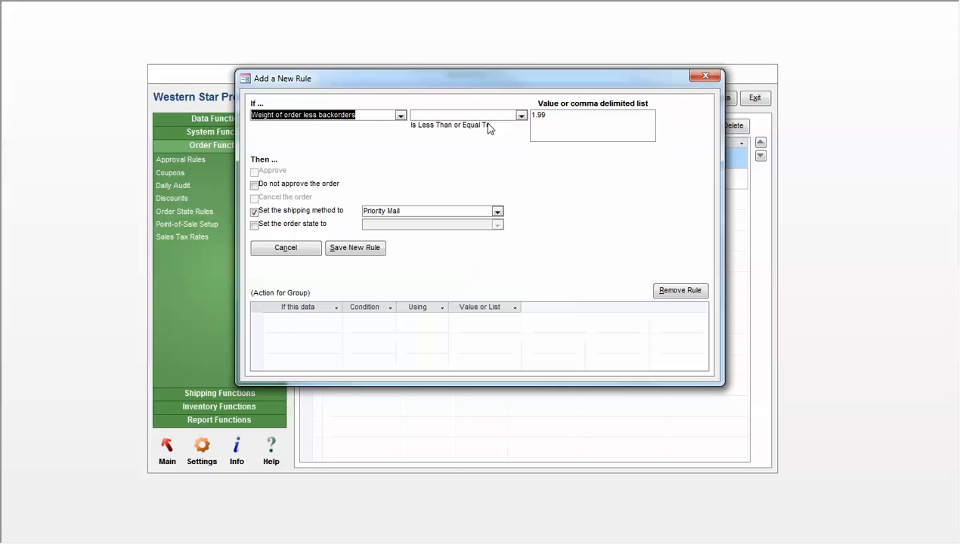
{"action": "left_click", "coordinate": [521, 118]}
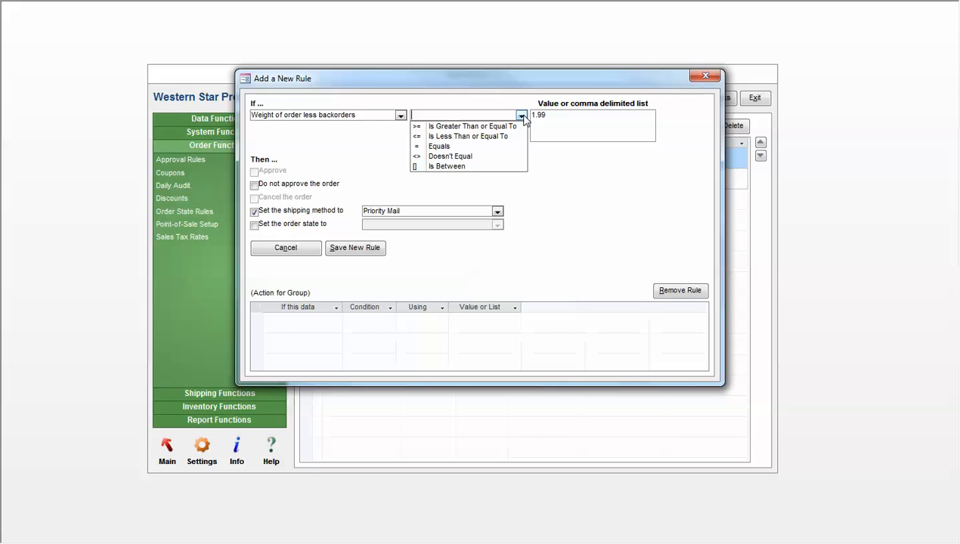
{"action": "left_click", "coordinate": [483, 137]}
{"action": "double_click", "coordinate": [541, 115]}
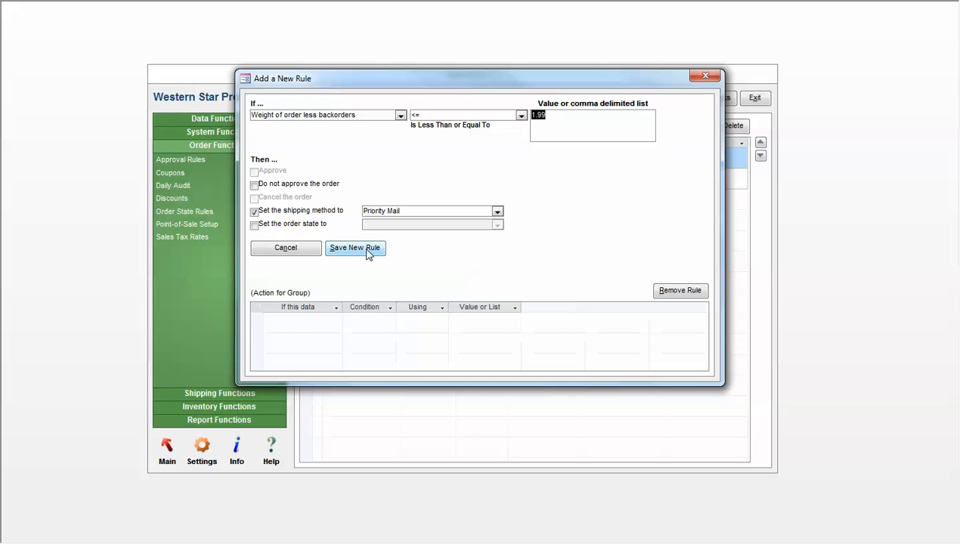
{"action": "left_click", "coordinate": [705, 76]}
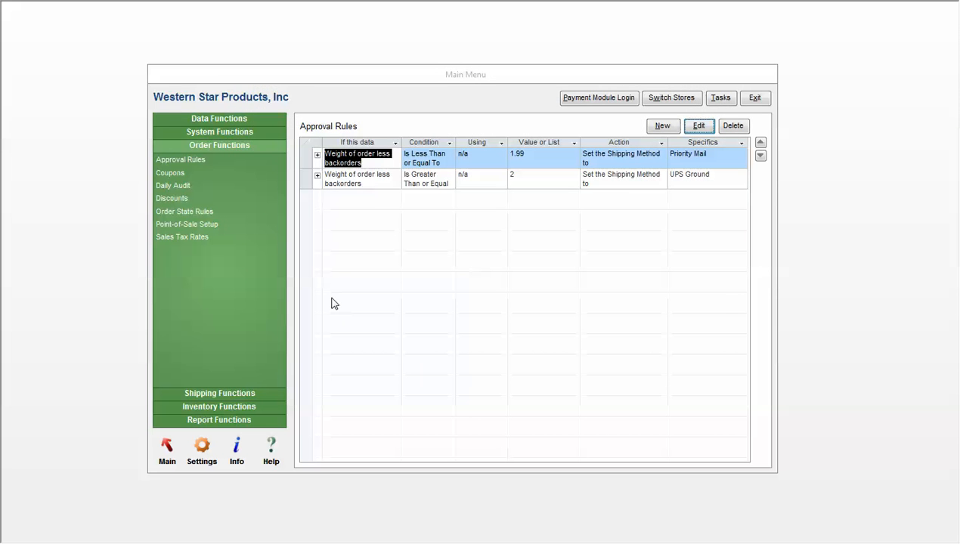
Step: Open the UPS Ground rule for editing, review its condition value and shipping method, and close it without saving
{"action": "left_click", "coordinate": [381, 181]}
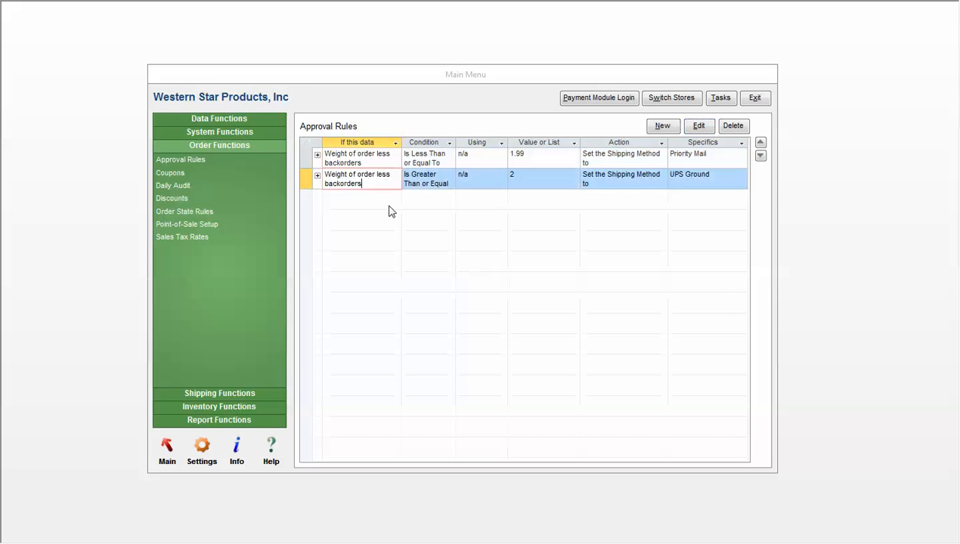
{"action": "left_click", "coordinate": [696, 126]}
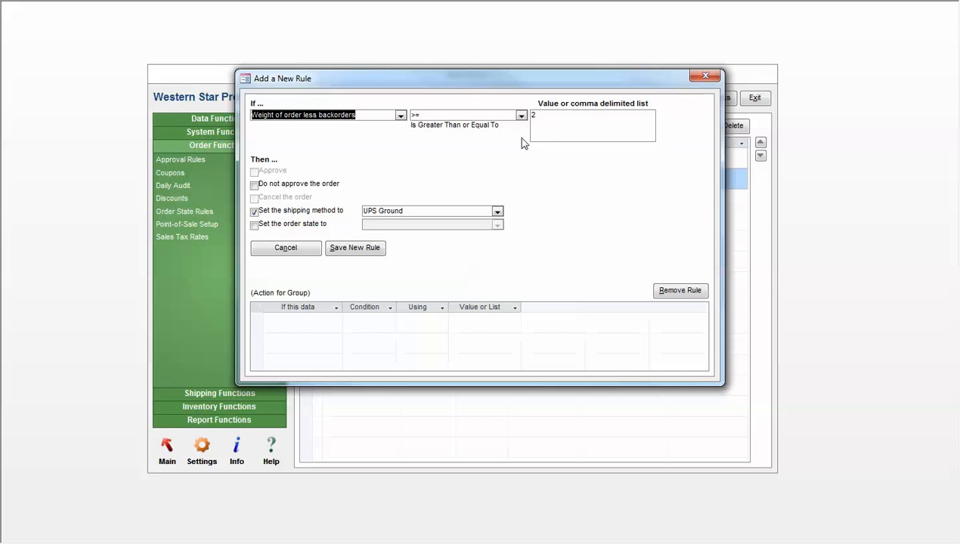
{"action": "left_click", "coordinate": [548, 121]}
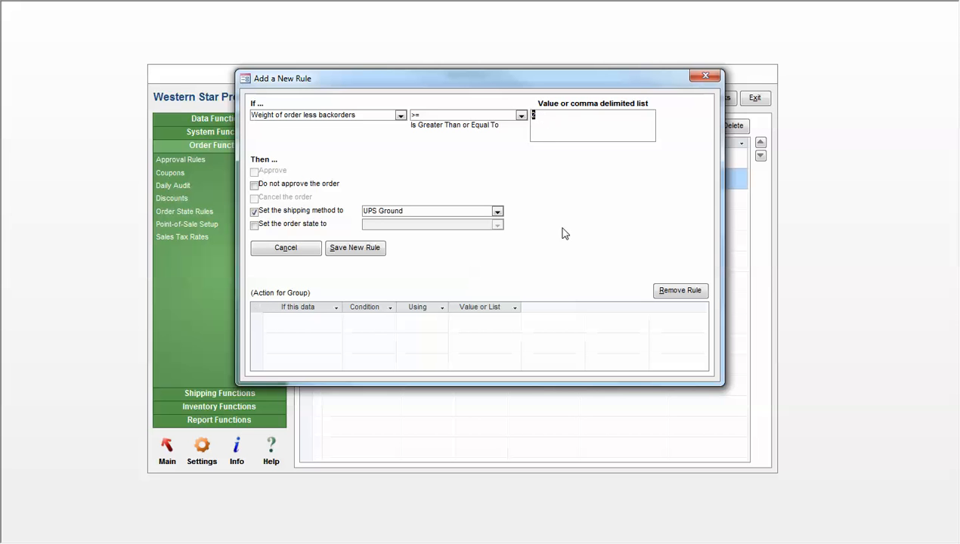
{"action": "left_click", "coordinate": [705, 75]}
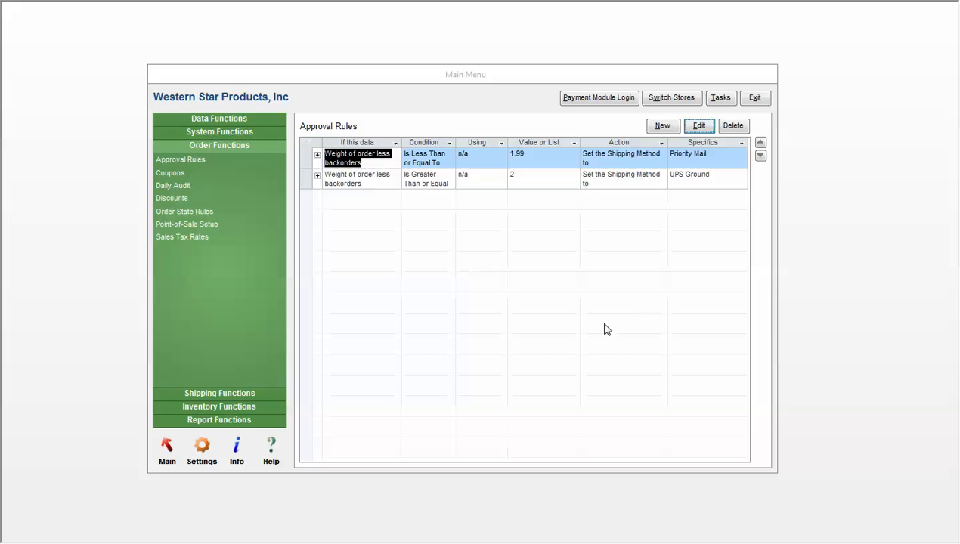
Step: Start a new approval rule with the condition Product Total Is Greater Than or Equal To 200
{"action": "left_click", "coordinate": [661, 127]}
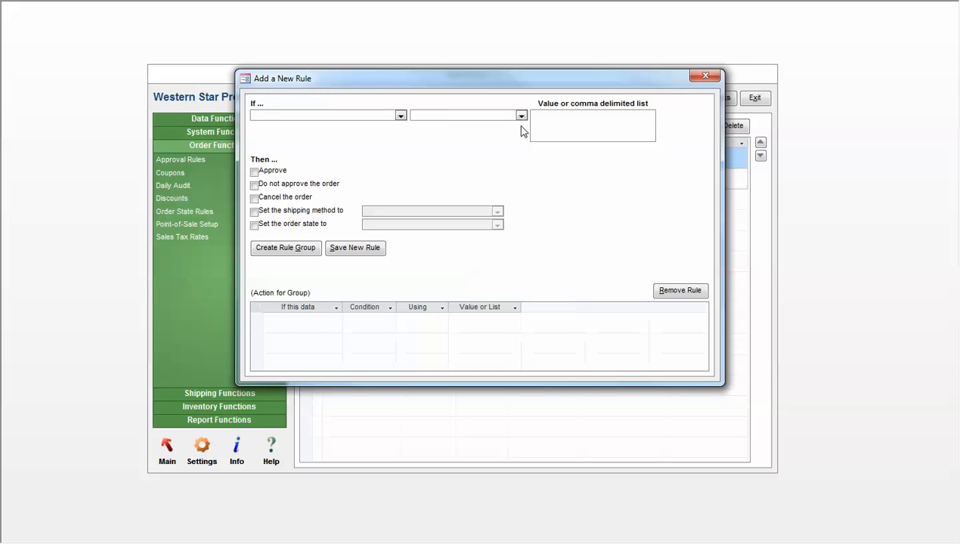
{"action": "left_click", "coordinate": [400, 114]}
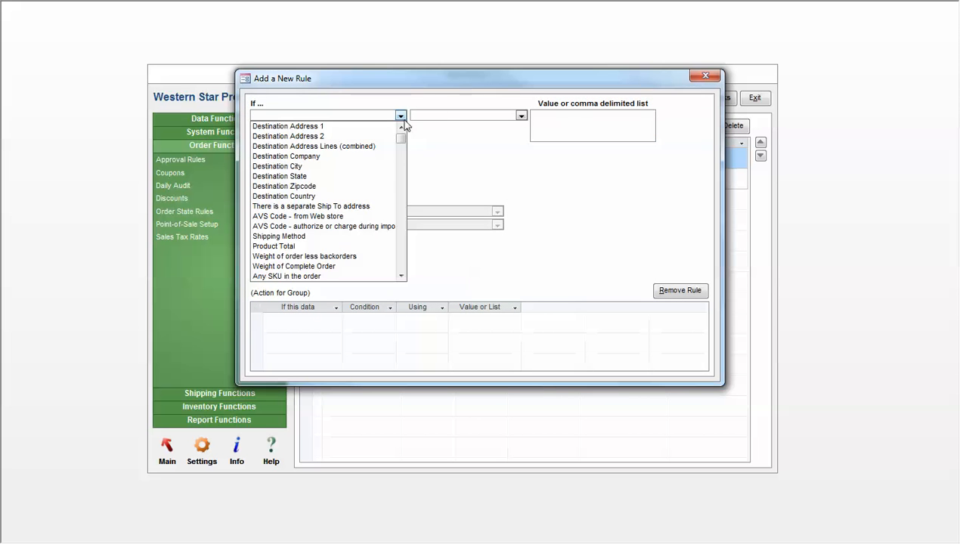
{"action": "left_click", "coordinate": [312, 246]}
{"action": "left_click", "coordinate": [520, 114]}
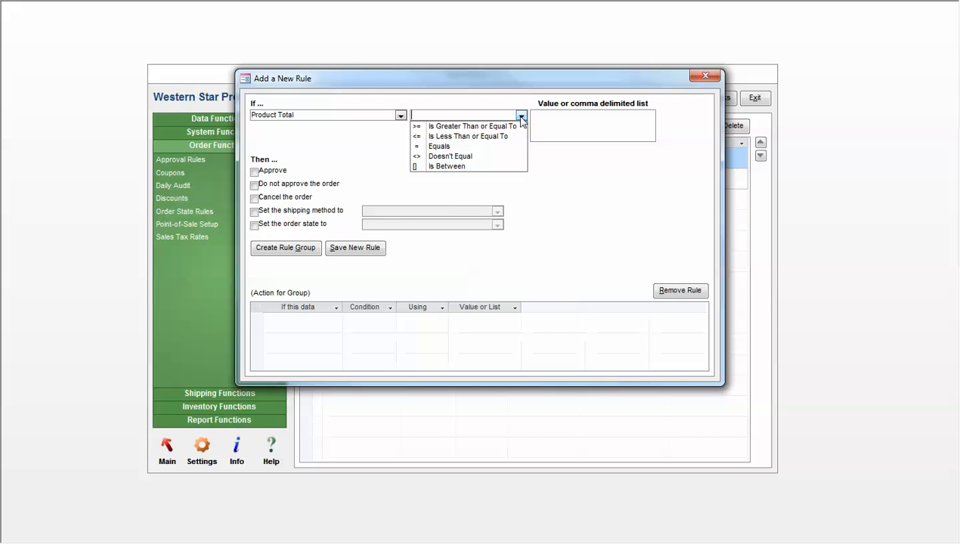
{"action": "left_click", "coordinate": [481, 127]}
{"action": "left_click", "coordinate": [584, 127]}
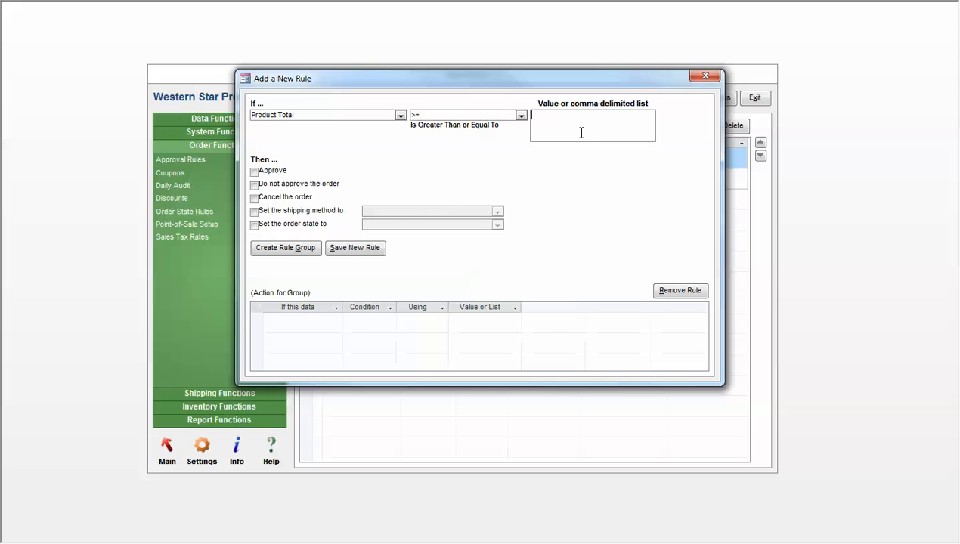
{"action": "type", "text": "200"}
Step: Make the new rule set the shipping method to UPS 2nd Day Air and save it
{"action": "left_click", "coordinate": [255, 212]}
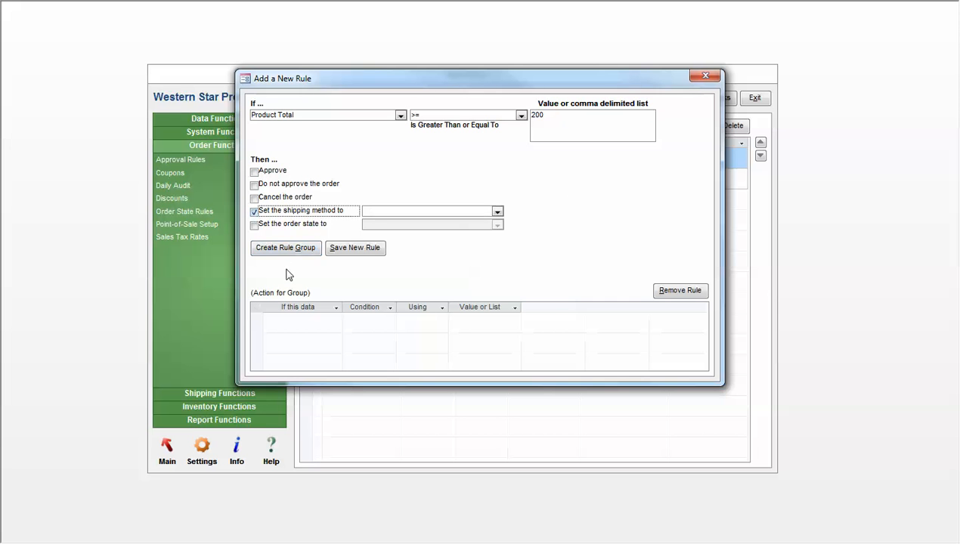
{"action": "left_click", "coordinate": [497, 212]}
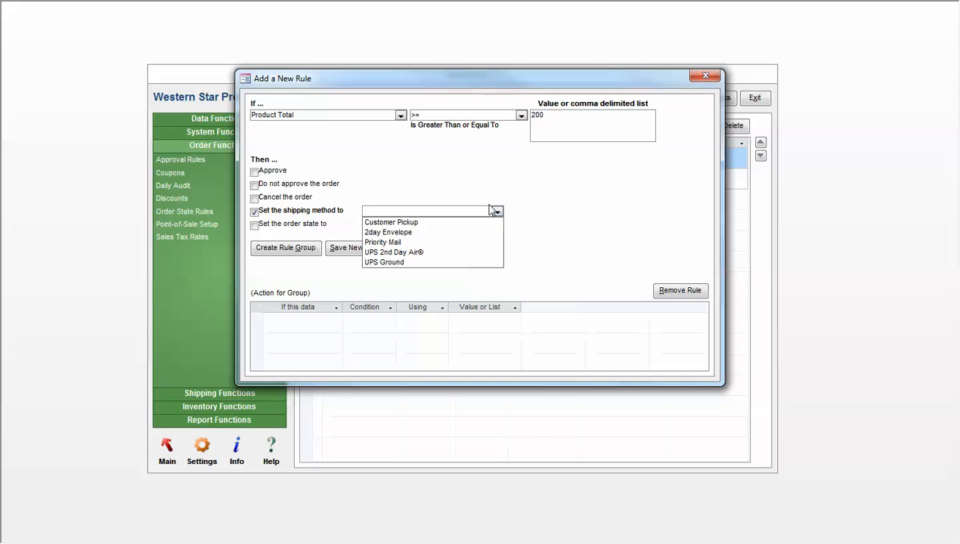
{"action": "left_click", "coordinate": [449, 252]}
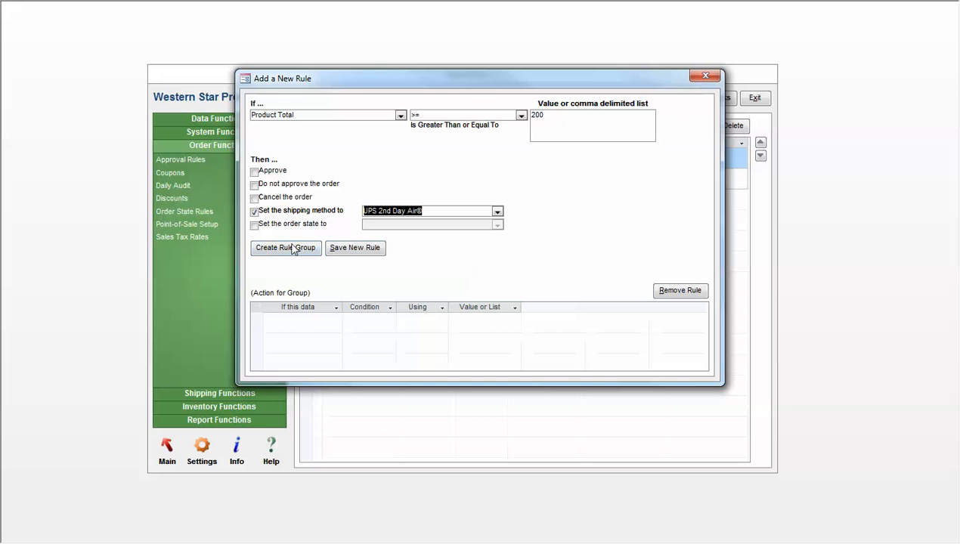
{"action": "left_click", "coordinate": [355, 249]}
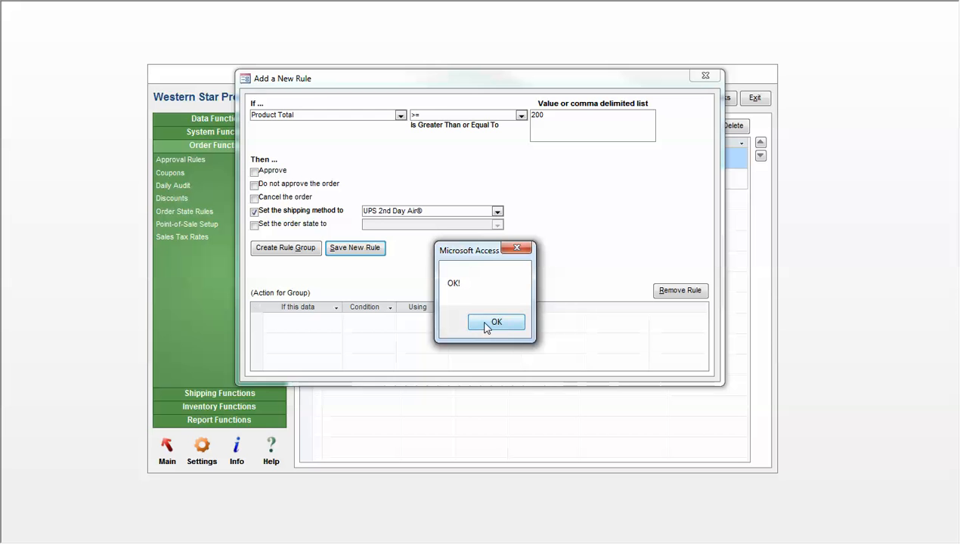
{"action": "left_click", "coordinate": [487, 325]}
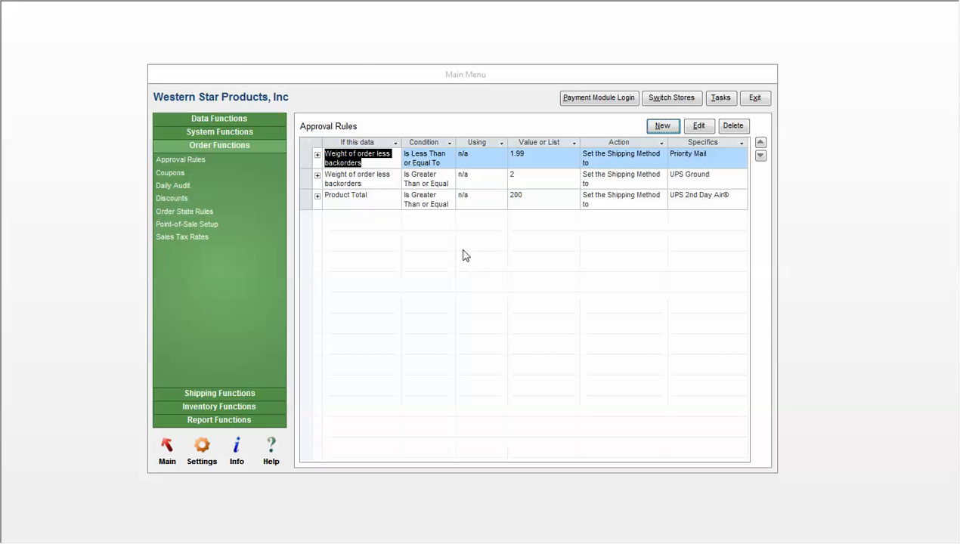
Step: Move the Product Total rule above both weight rules to the start of the approval rules list
{"action": "left_click", "coordinate": [377, 195]}
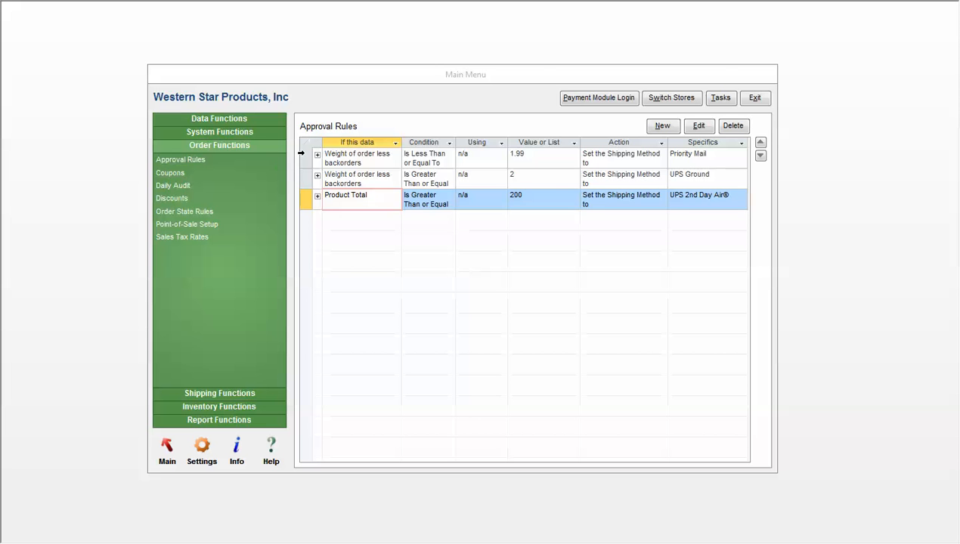
{"action": "left_click", "coordinate": [303, 154]}
{"action": "left_click", "coordinate": [307, 181]}
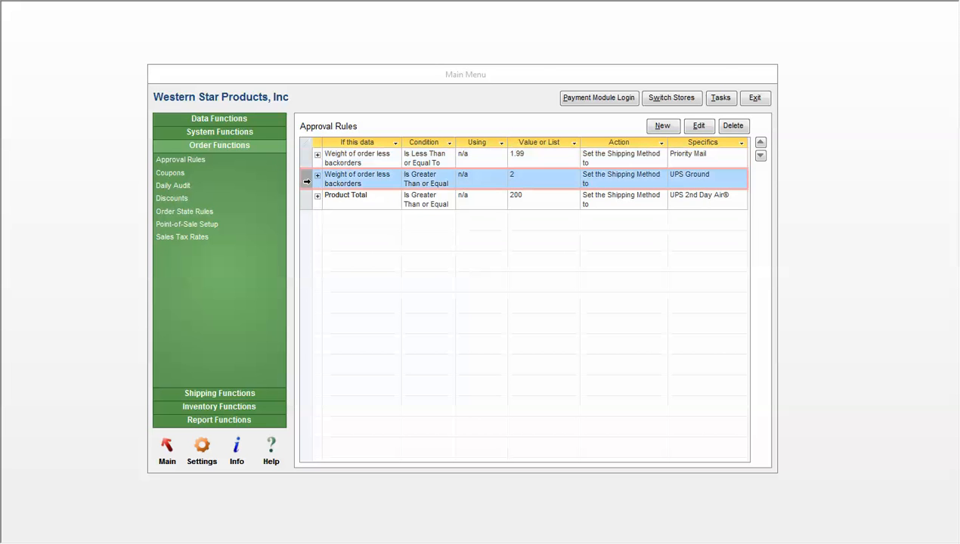
{"action": "left_click", "coordinate": [304, 201]}
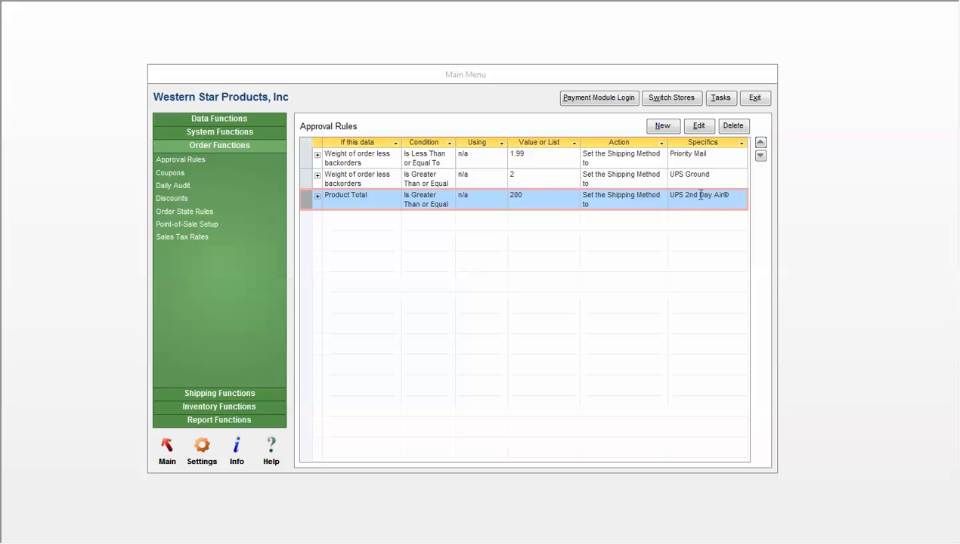
{"action": "left_click", "coordinate": [724, 194]}
{"action": "left_click", "coordinate": [538, 199]}
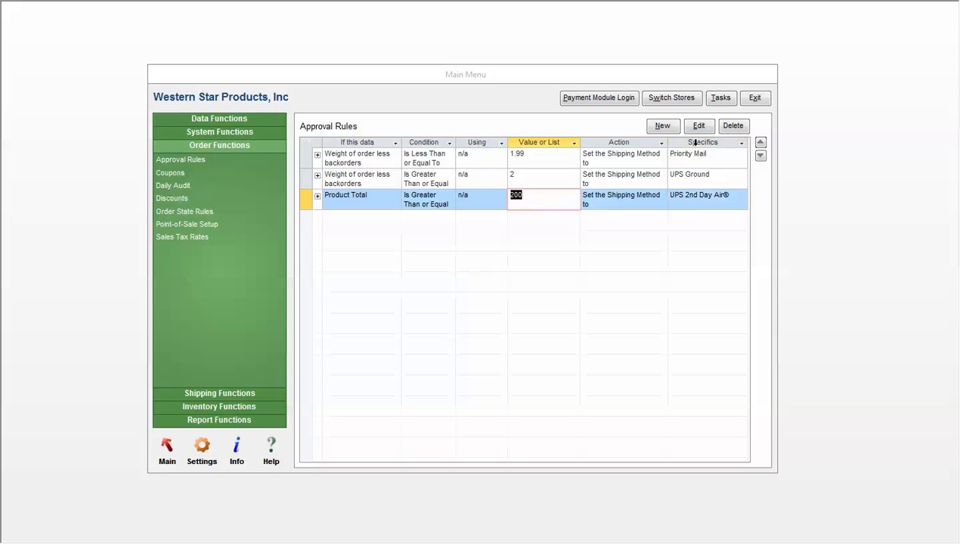
{"action": "left_click", "coordinate": [760, 142]}
{"action": "left_click", "coordinate": [760, 143]}
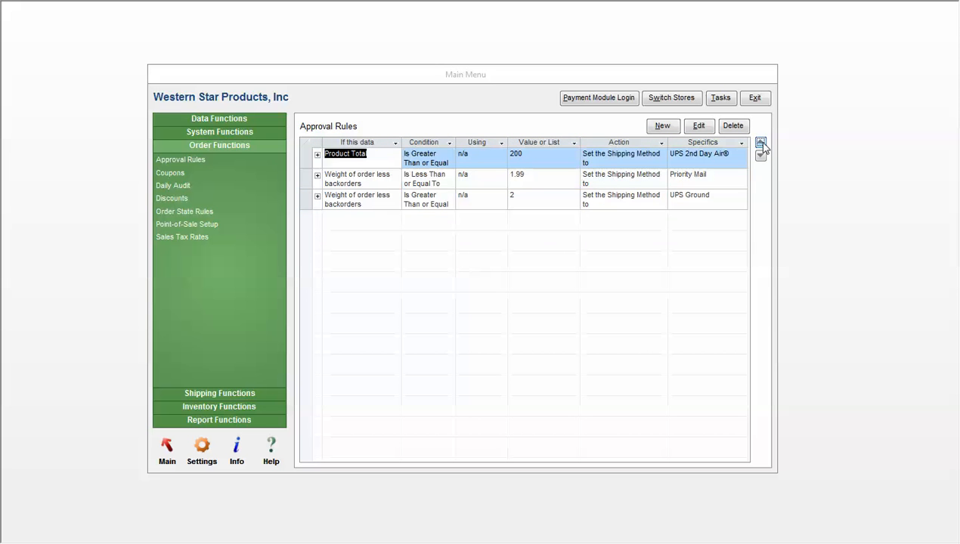
Step: Examine the reordered rules one by one, comparing their condition values and the shipping methods they set
{"action": "left_click", "coordinate": [304, 183]}
{"action": "left_click", "coordinate": [302, 202]}
{"action": "left_click", "coordinate": [302, 158]}
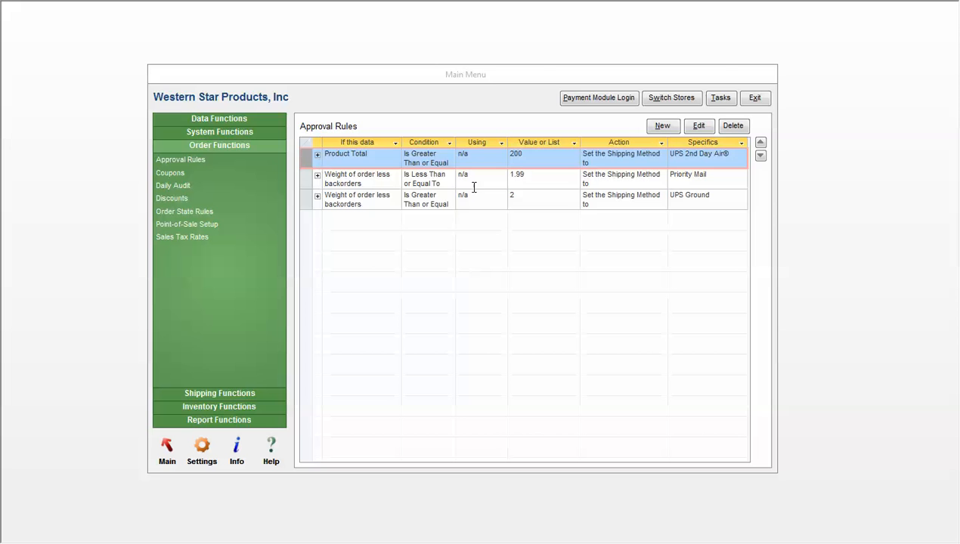
{"action": "left_click", "coordinate": [537, 155]}
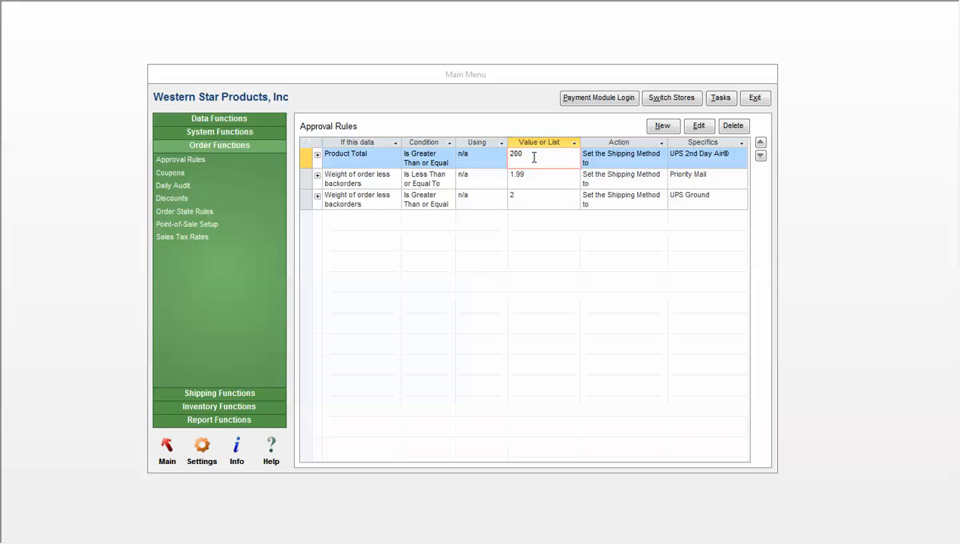
{"action": "left_click", "coordinate": [727, 158]}
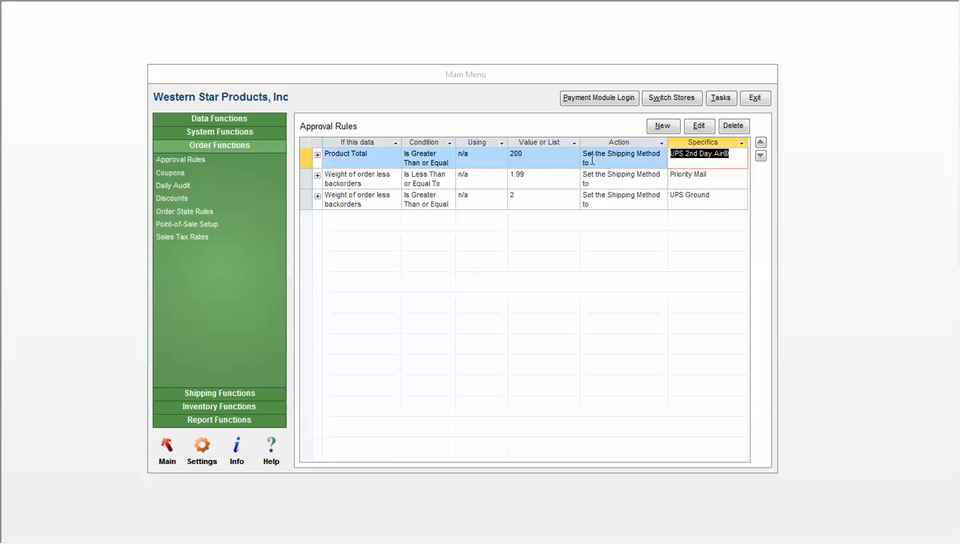
{"action": "left_click", "coordinate": [539, 174]}
{"action": "left_click", "coordinate": [529, 204]}
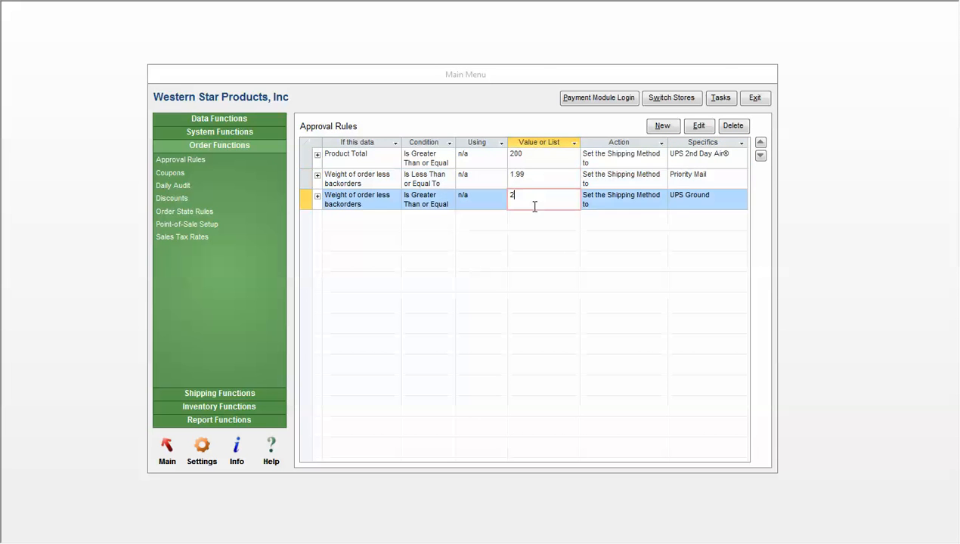
{"action": "left_click", "coordinate": [535, 181]}
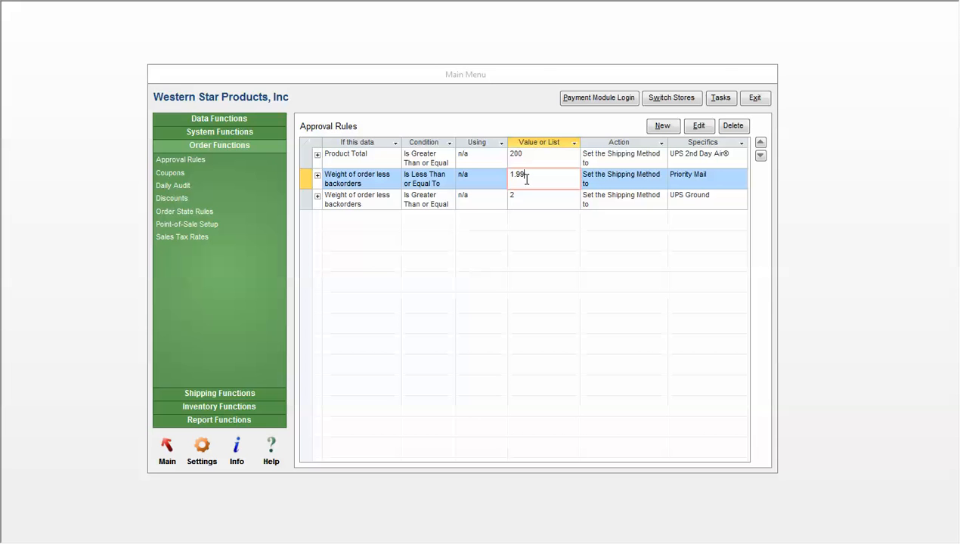
{"action": "left_click", "coordinate": [709, 176]}
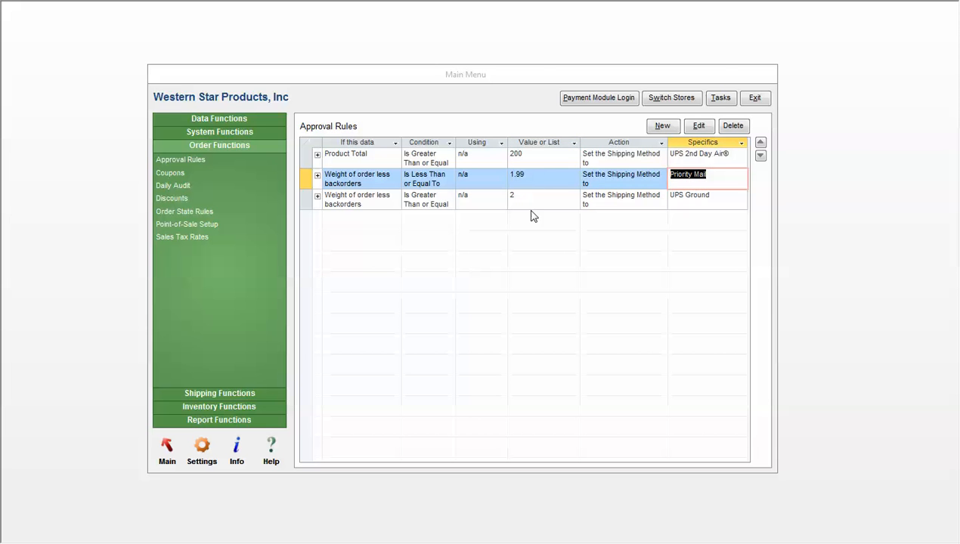
{"action": "left_click", "coordinate": [529, 185]}
{"action": "left_click", "coordinate": [527, 195]}
{"action": "left_click", "coordinate": [710, 195]}
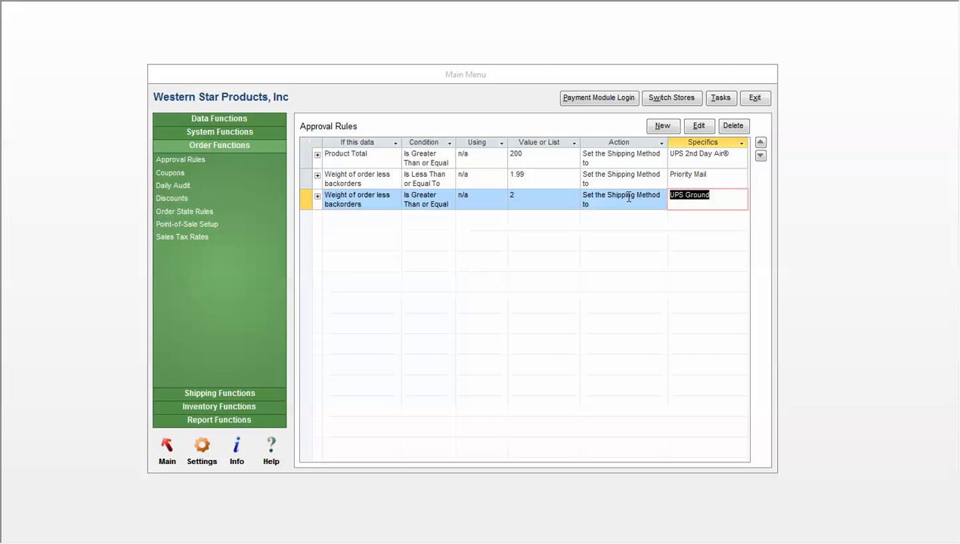
Step: Move the Product Total rule back below both weight rules and go through the rules in order
{"action": "left_click", "coordinate": [495, 156]}
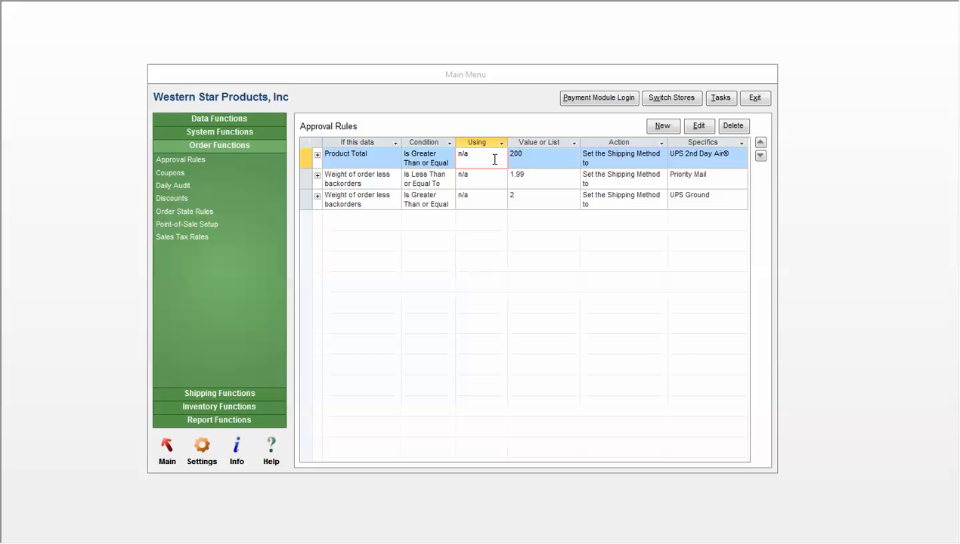
{"action": "double_click", "coordinate": [760, 155]}
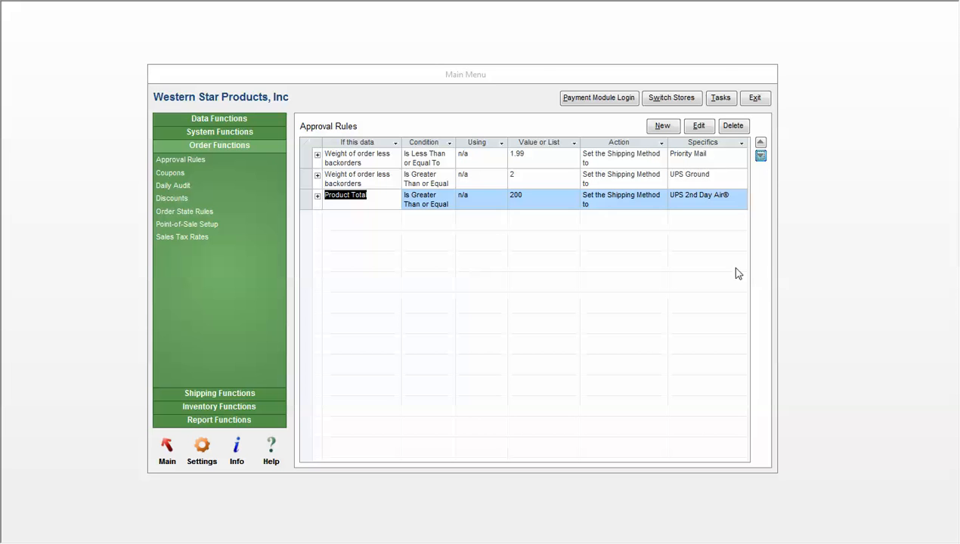
{"action": "left_click", "coordinate": [303, 159]}
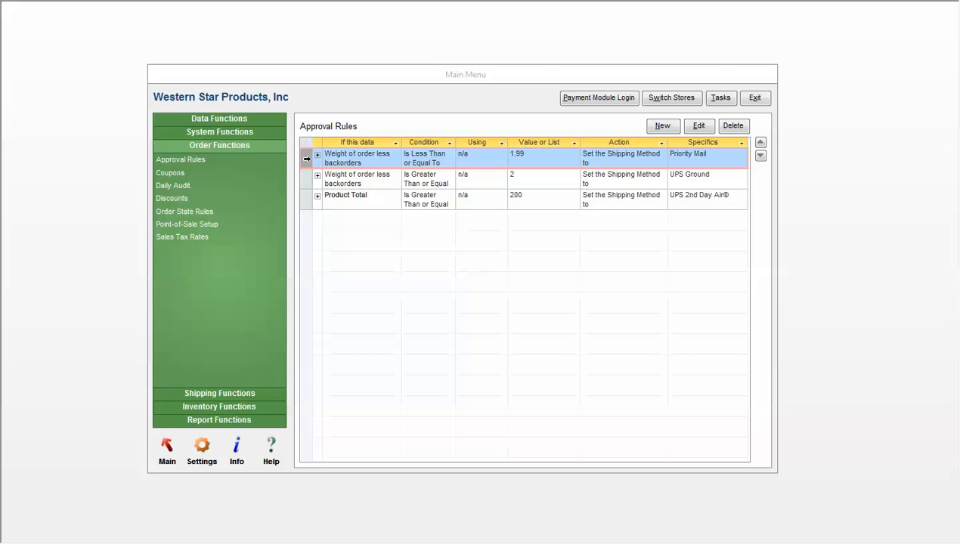
{"action": "left_click", "coordinate": [303, 180]}
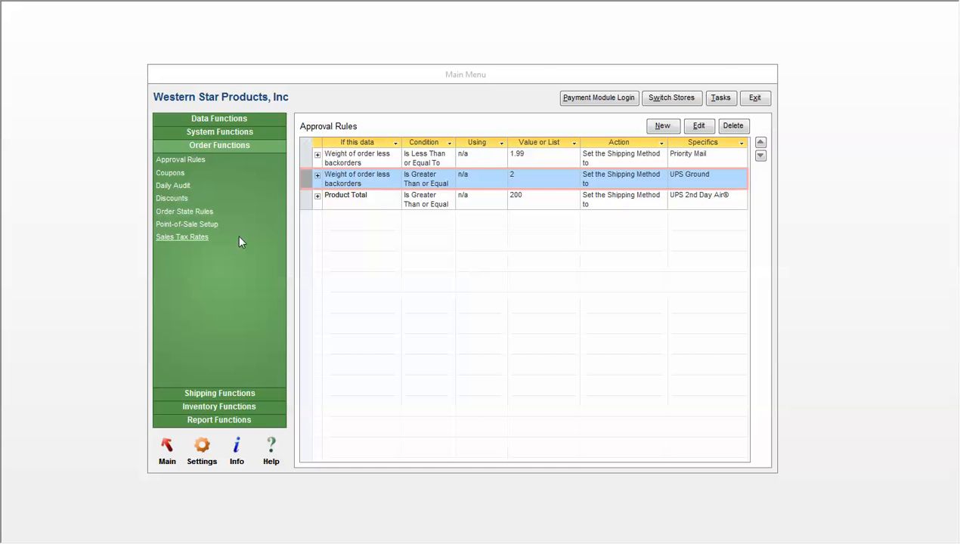
{"action": "left_click", "coordinate": [305, 161]}
{"action": "left_click", "coordinate": [300, 177]}
{"action": "left_click", "coordinate": [304, 204]}
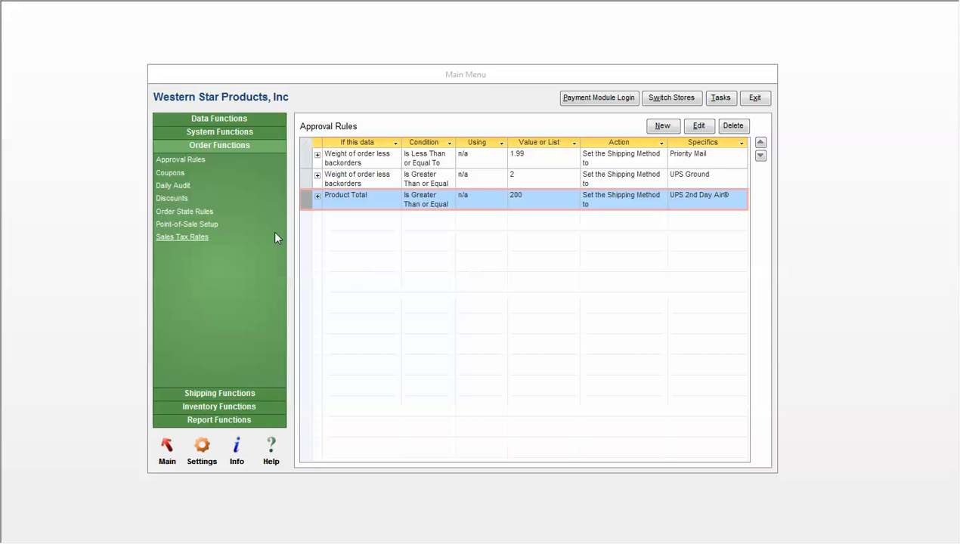
Step: Return to the main menu, open the pending orders for processing, and go to the fourth order
{"action": "left_click", "coordinate": [166, 451]}
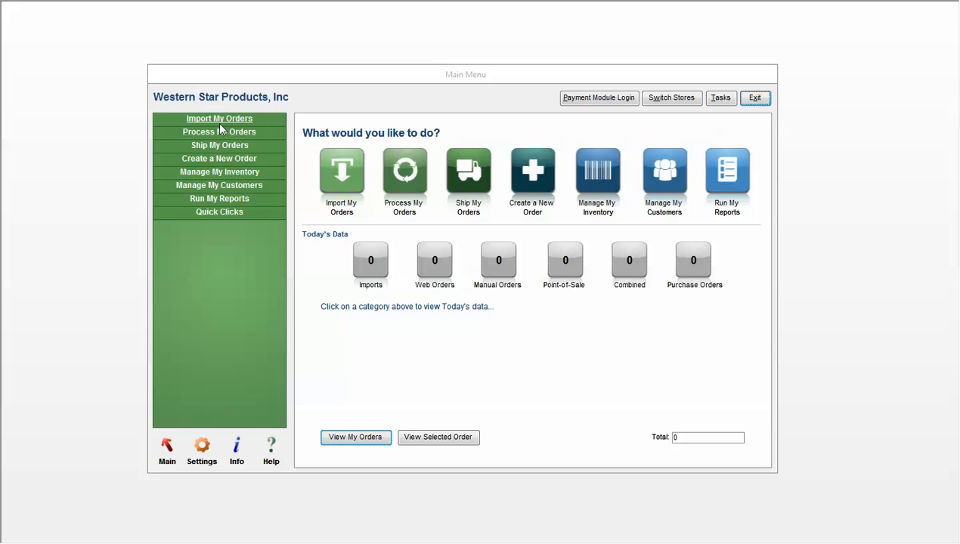
{"action": "left_click", "coordinate": [215, 132]}
{"action": "left_click", "coordinate": [208, 146]}
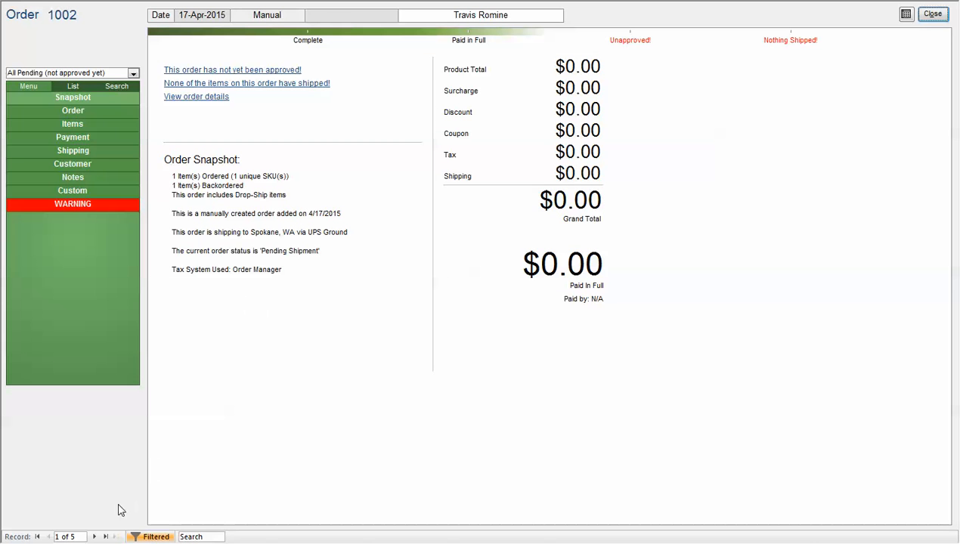
{"action": "left_click", "coordinate": [93, 536]}
{"action": "left_click", "coordinate": [94, 536]}
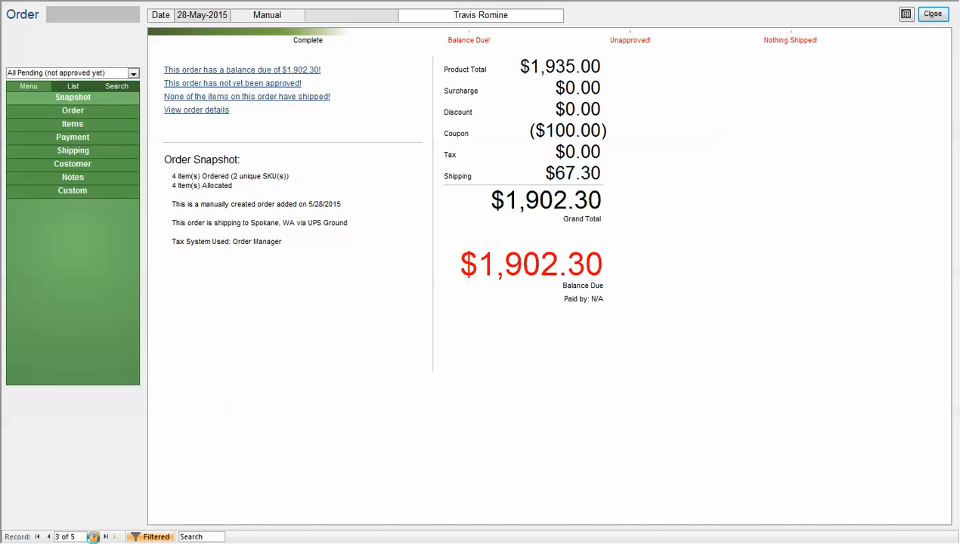
{"action": "left_click", "coordinate": [94, 537]}
Step: View the fourth pending order's item details and read its notes
{"action": "left_click", "coordinate": [74, 114]}
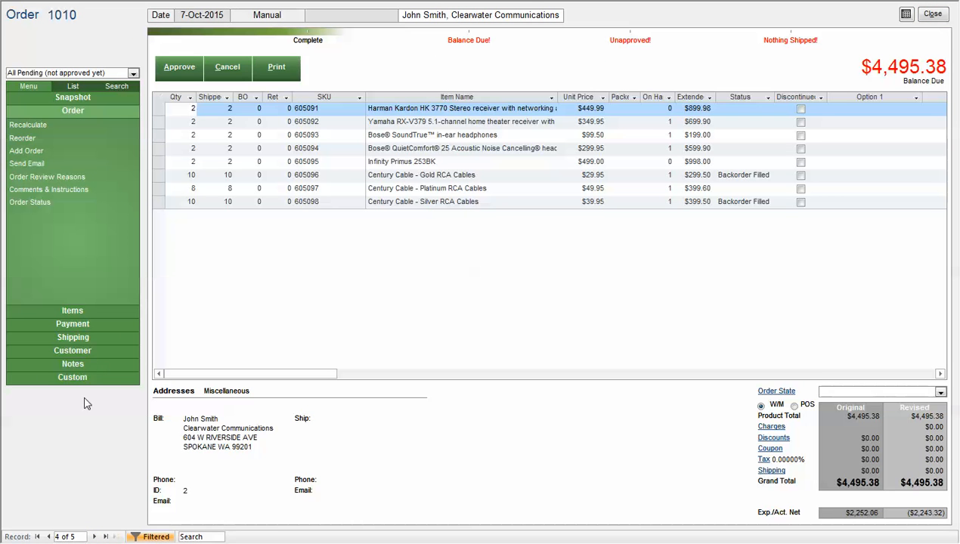
{"action": "left_click", "coordinate": [73, 364]}
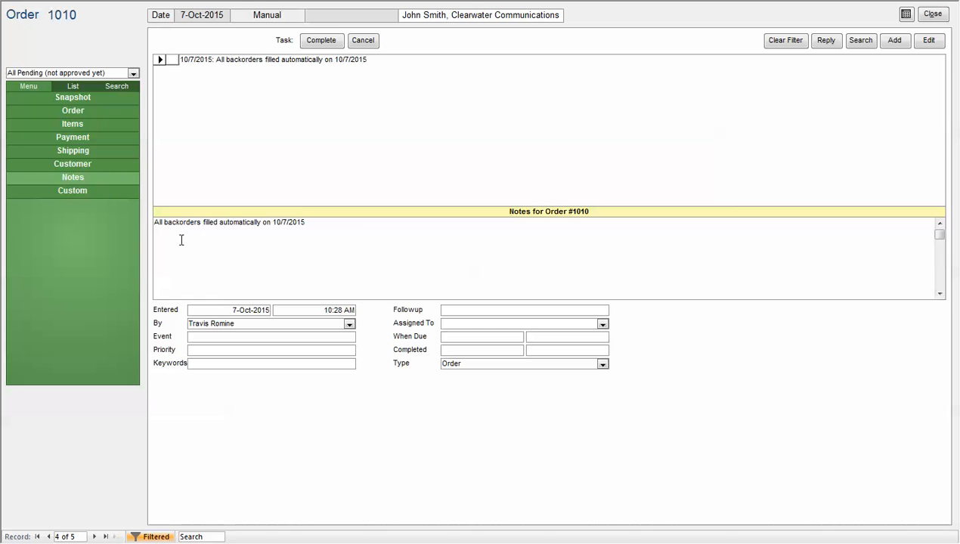
{"action": "left_click_drag", "start_coordinate": [345, 225], "coordinate": [154, 223]}
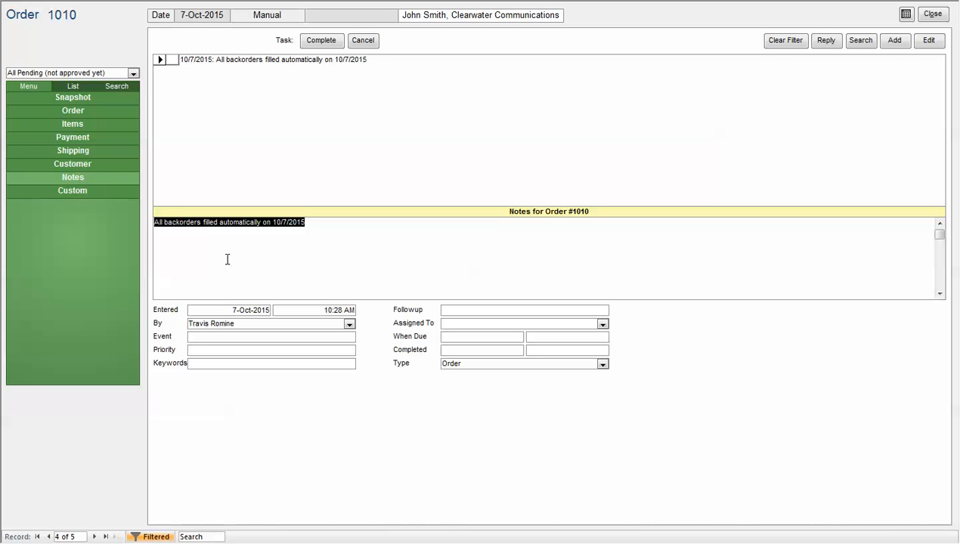
{"action": "left_click", "coordinate": [313, 229]}
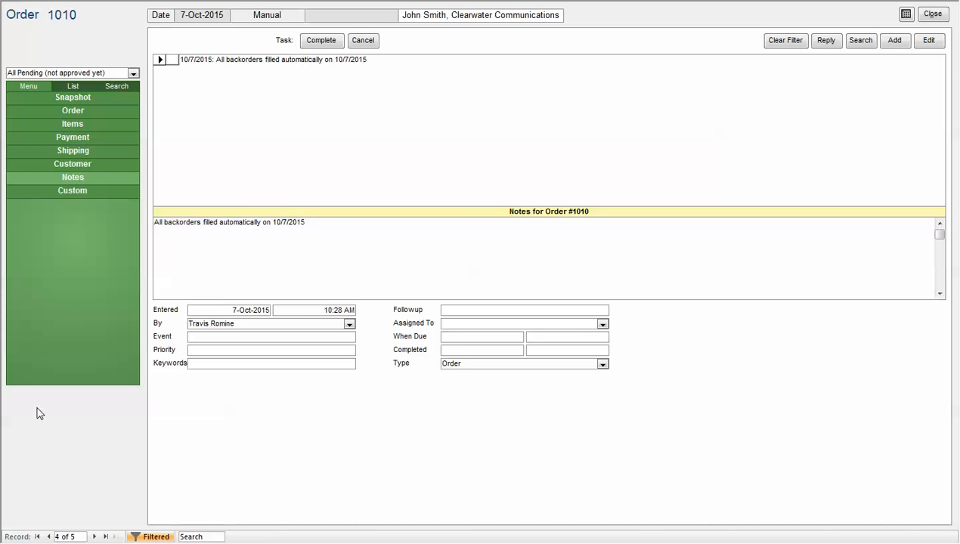
Step: Check the notes of the other pending orders, ending at the first order
{"action": "left_click", "coordinate": [93, 537]}
{"action": "left_click", "coordinate": [48, 537]}
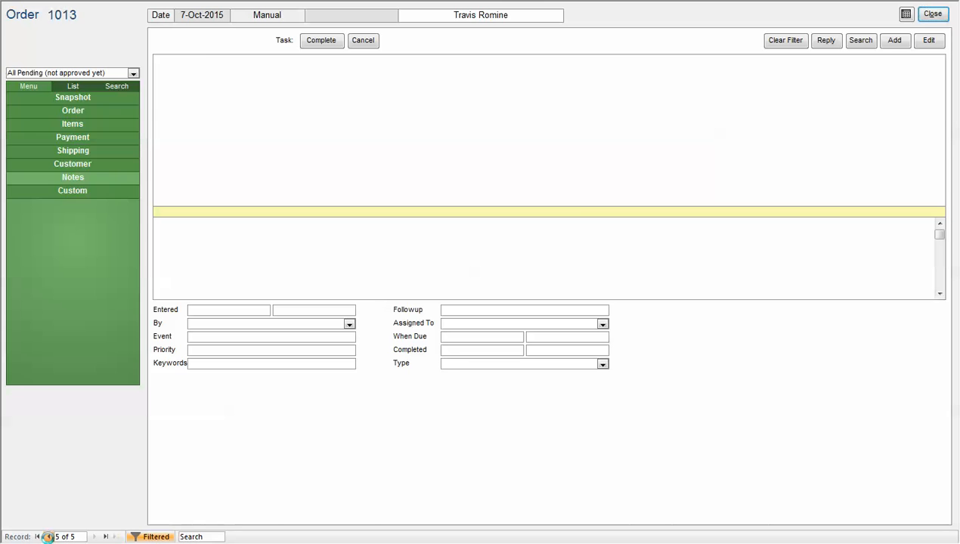
{"action": "left_click", "coordinate": [48, 537]}
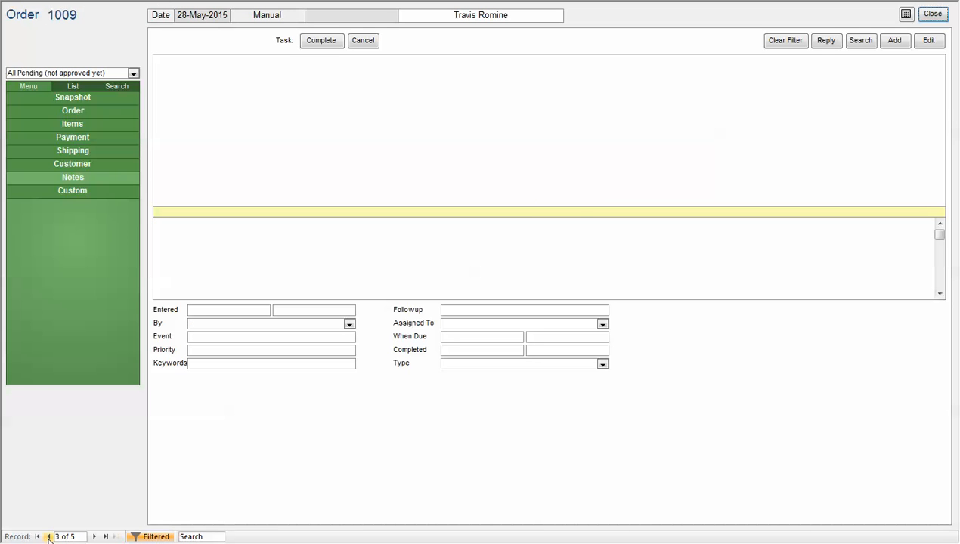
{"action": "left_click", "coordinate": [48, 536]}
{"action": "left_click", "coordinate": [48, 536]}
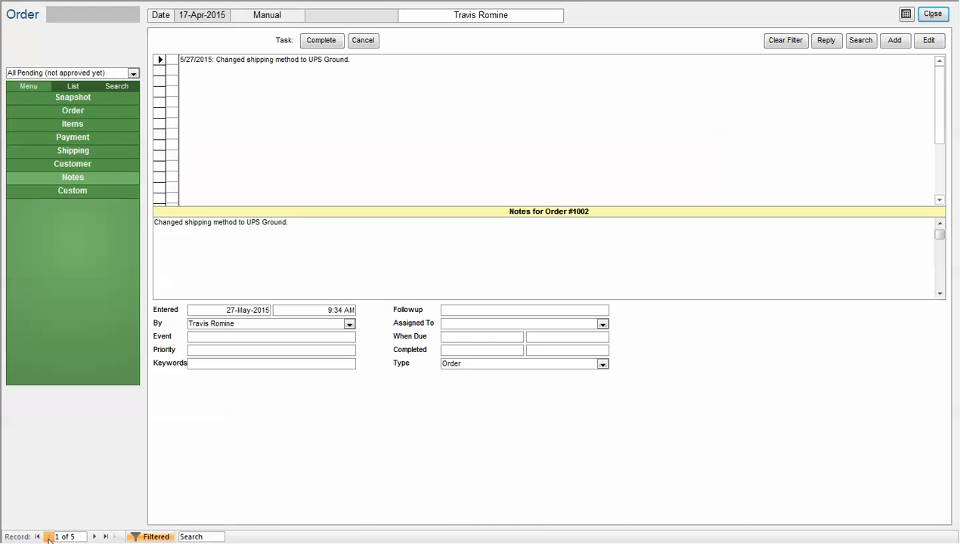